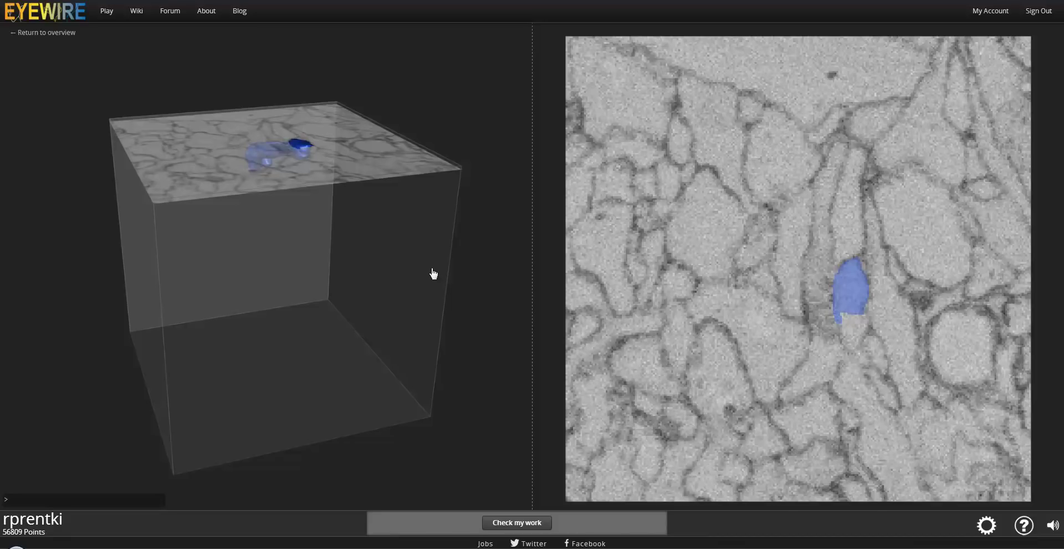
- Inspect the blue branch in the cube, then add the cyan cell piece below it
mouse_move(430, 271)
left_mouse_down()
mouse_move(357, 170)
mouse_move(358, 150)
left_mouse_up()
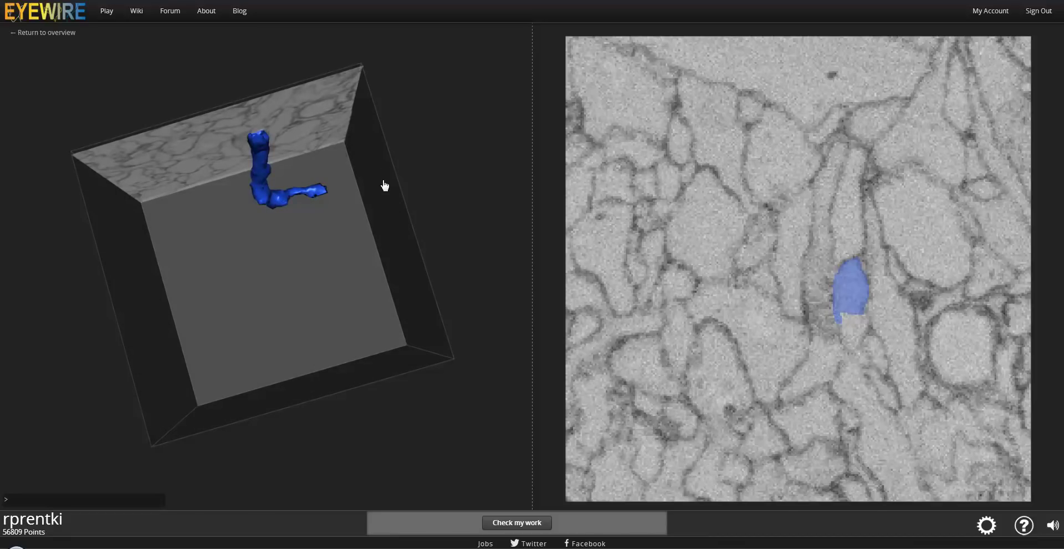
left_click_drag(339, 227, 268, 159)
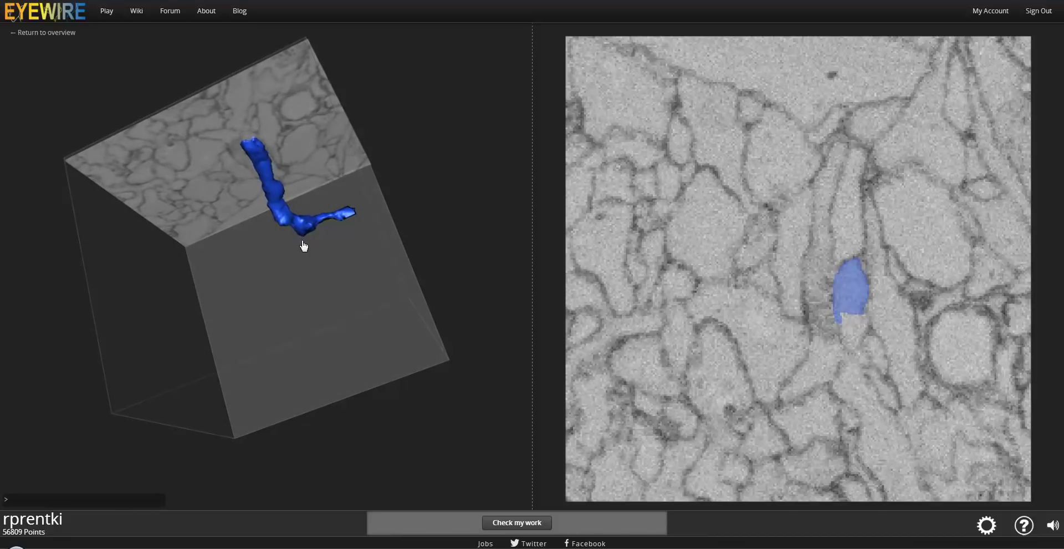
mouse_move(304, 242)
left_mouse_down()
mouse_move(213, 173)
mouse_move(336, 270)
mouse_move(430, 311)
mouse_move(491, 361)
mouse_move(492, 397)
mouse_move(468, 396)
left_mouse_up()
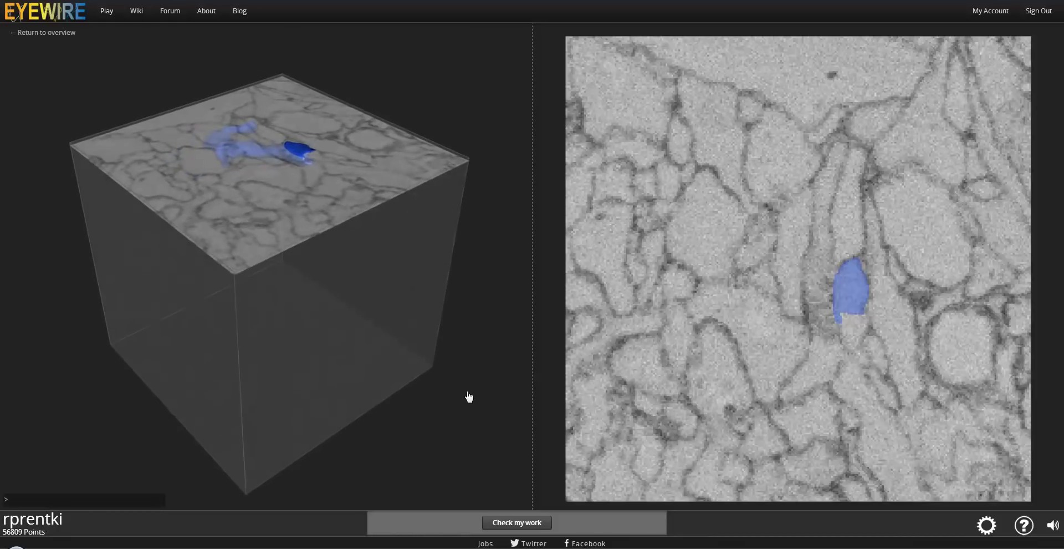
left_click(854, 328)
scroll(853, 323, "down", 2)
scroll(854, 323, "down", 2)
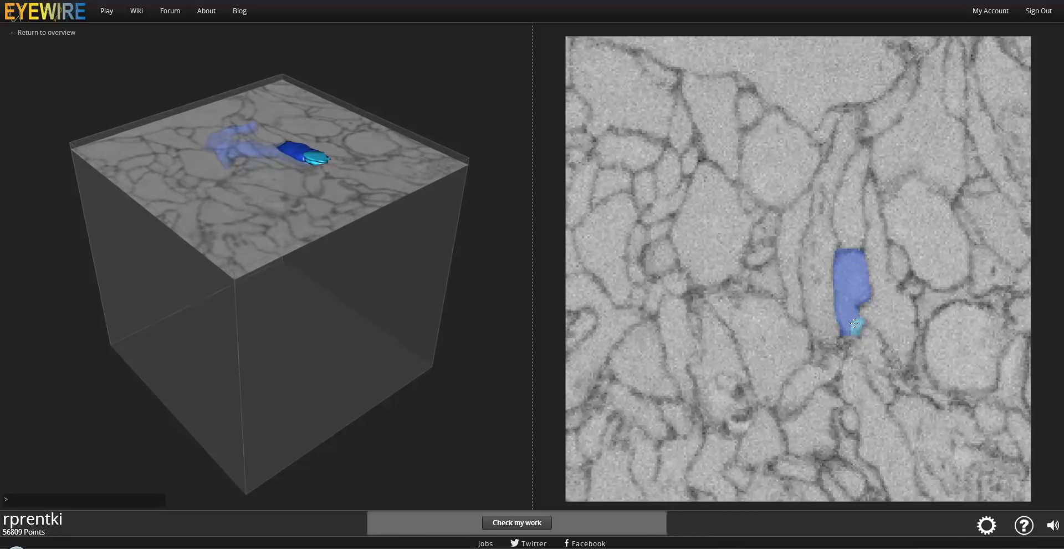
scroll(853, 323, "down", 1)
scroll(854, 324, "down", 1)
scroll(854, 323, "down", 2)
scroll(854, 323, "down", 2)
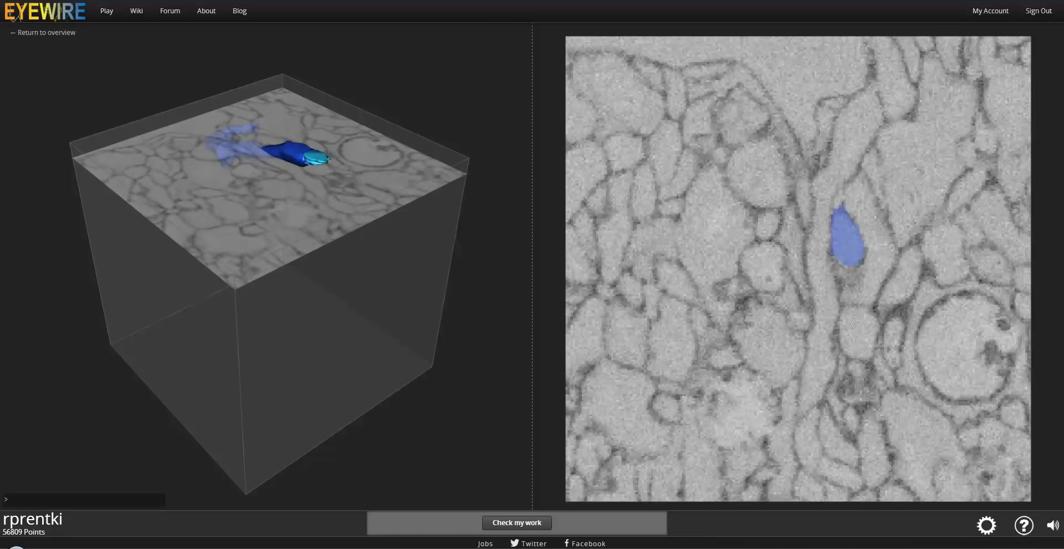
scroll(854, 323, "down", 2)
scroll(854, 323, "down", 2)
scroll(854, 323, "down", 2)
scroll(854, 323, "down", 2)
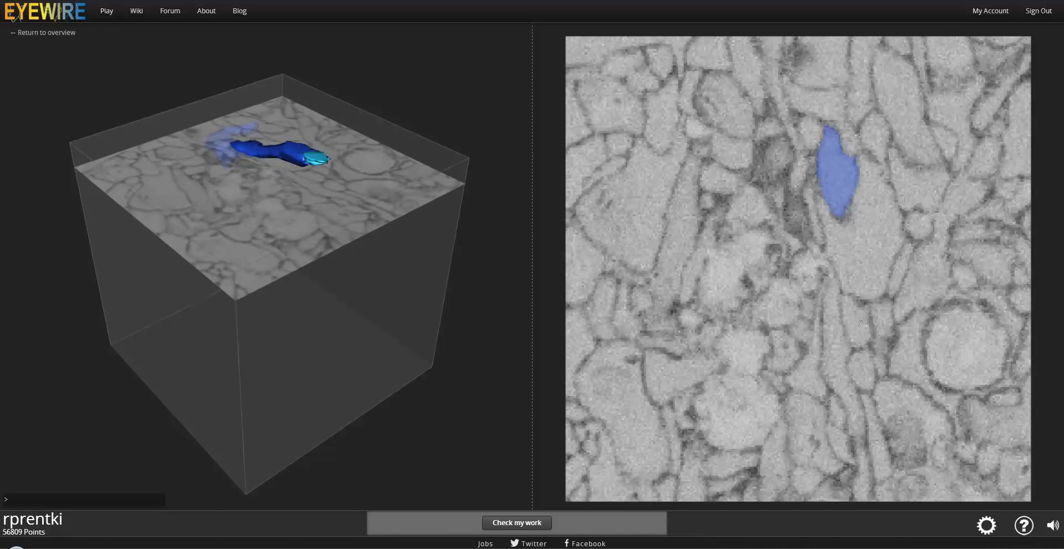
scroll(854, 324, "down", 2)
scroll(854, 323, "down", 2)
scroll(976, 348, "down", 2)
scroll(974, 347, "down", 2)
scroll(931, 283, "down", 2)
scroll(889, 216, "down", 2)
scroll(852, 150, "down", 2)
scroll(851, 150, "down", 2)
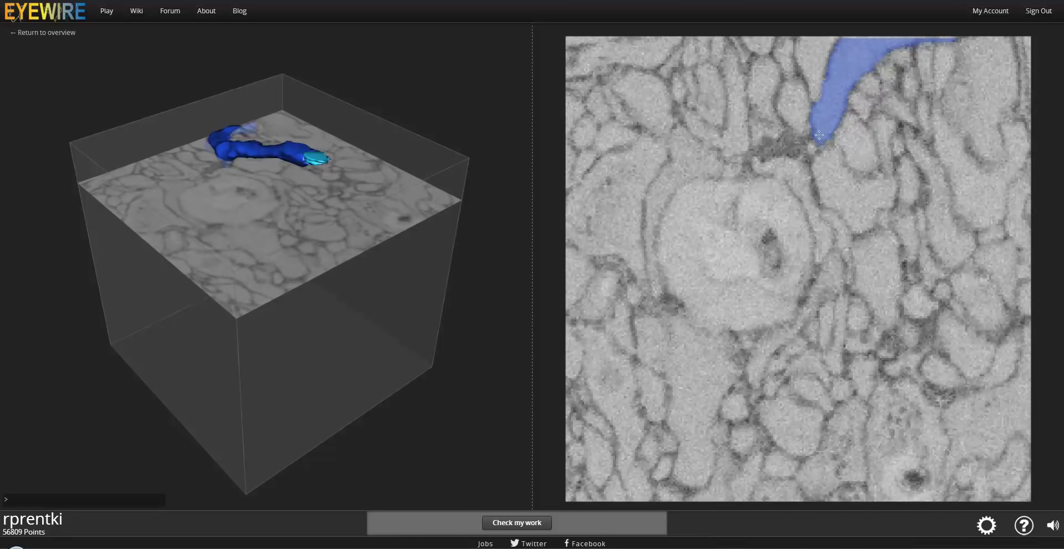
scroll(848, 133, "down", 2)
scroll(844, 109, "down", 2)
scroll(840, 81, "down", 2)
scroll(833, 83, "down", 1)
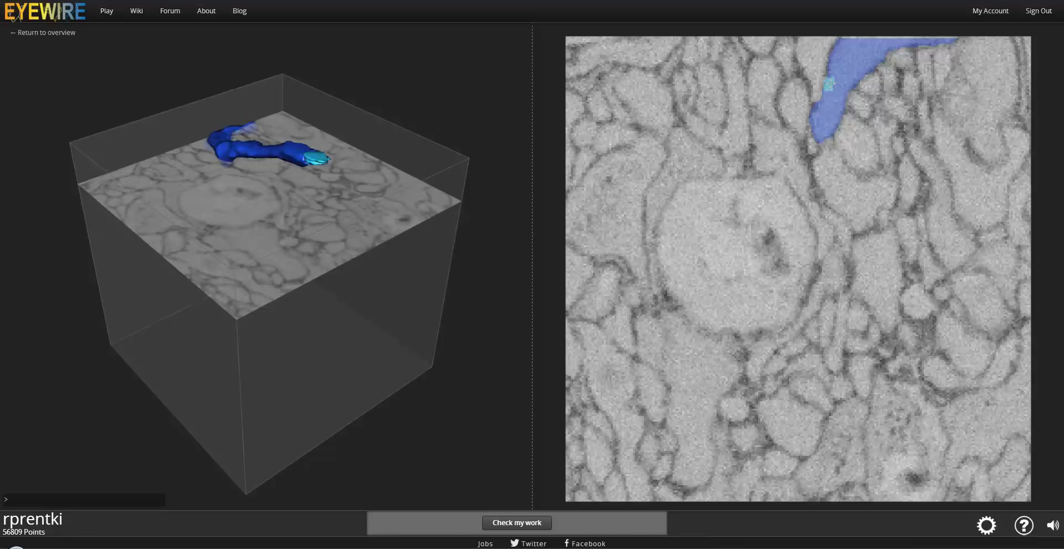
scroll(829, 84, "down", 2)
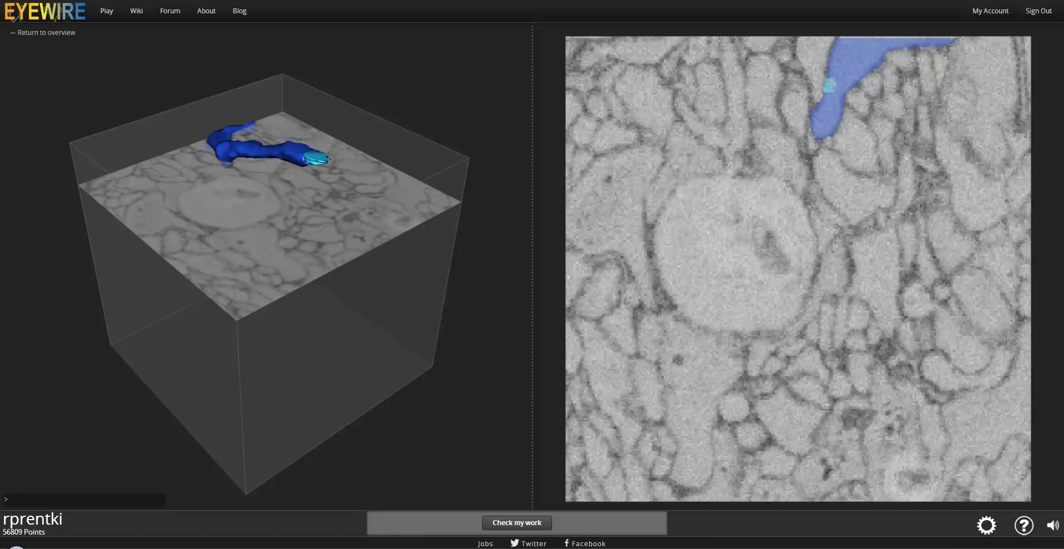
scroll(829, 84, "down", 2)
scroll(828, 84, "down", 2)
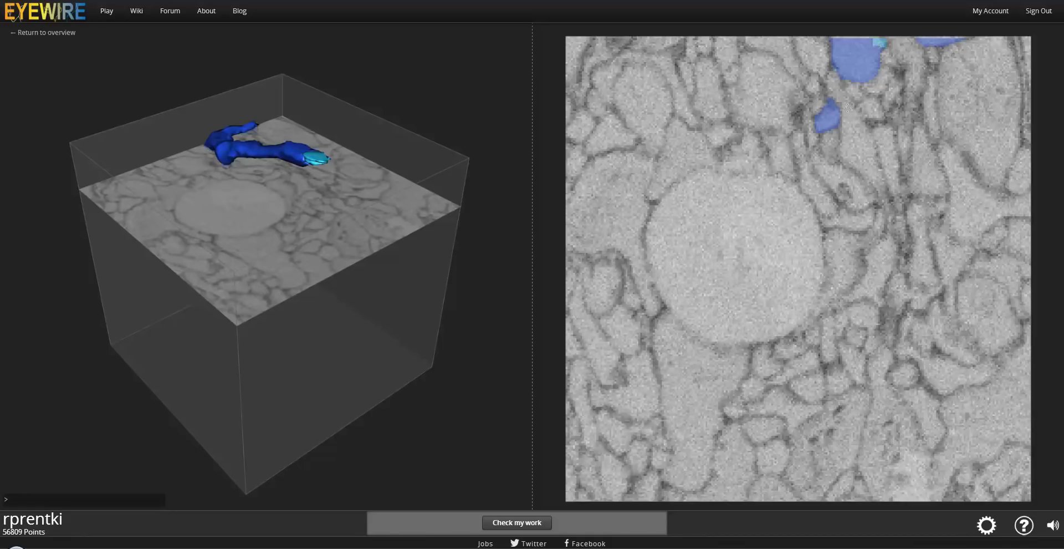
scroll(864, 79, "down", 2)
scroll(832, 116, "down", 1)
scroll(833, 117, "down", 1)
scroll(860, 71, "down", 1)
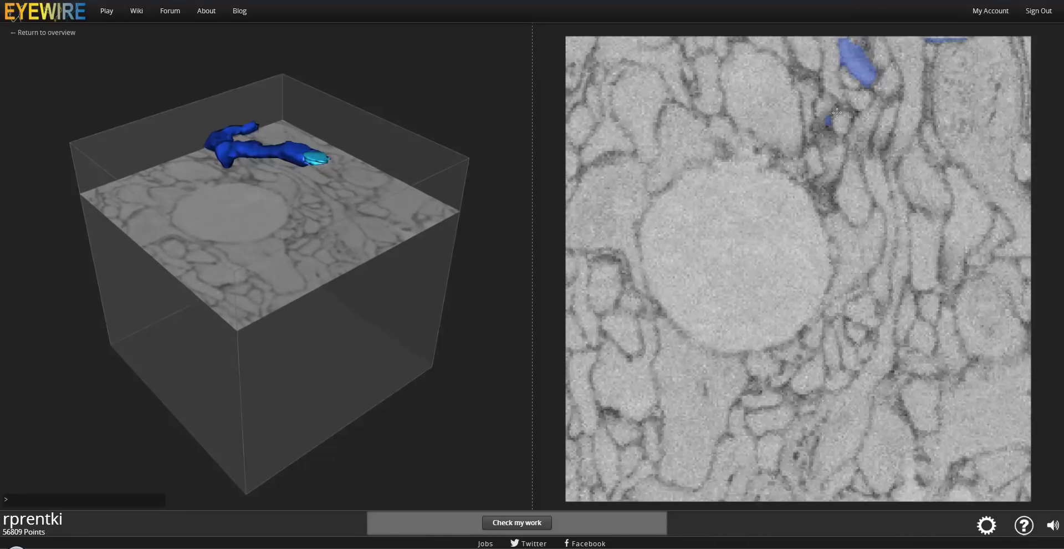
scroll(859, 71, "down", 1)
scroll(860, 70, "down", 1)
scroll(863, 73, "down", 1)
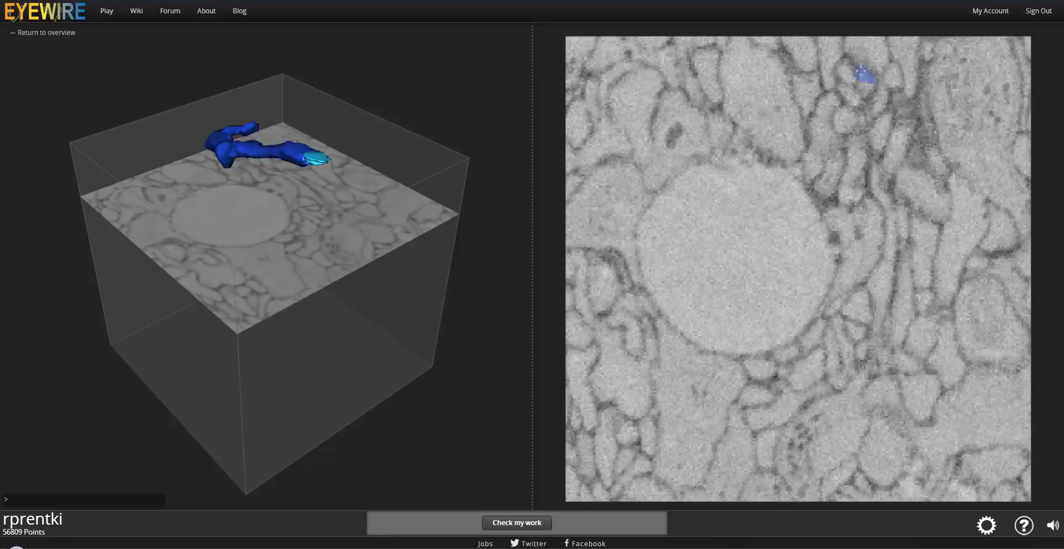
scroll(863, 73, "up", 2)
scroll(863, 73, "down", 1)
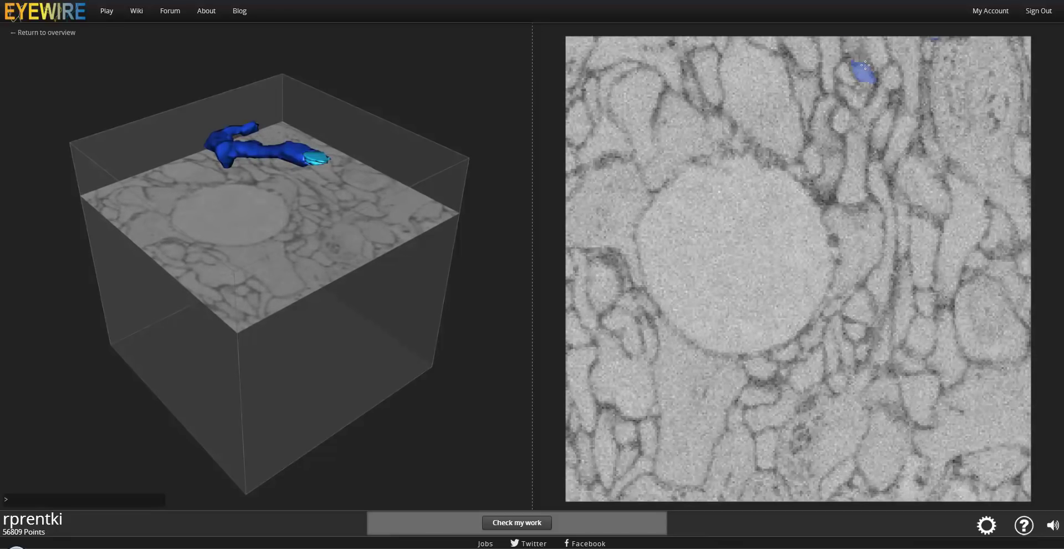
left_click(851, 108)
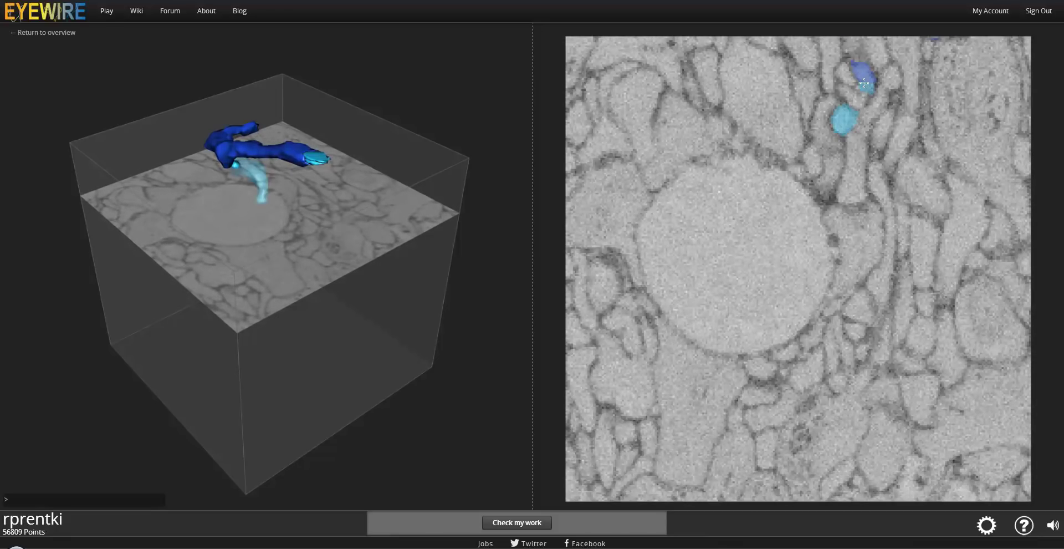
scroll(851, 109, "down", 1)
scroll(851, 108, "down", 1)
mouse_move(340, 235)
left_mouse_down()
mouse_move(155, 219)
mouse_move(250, 232)
mouse_move(264, 342)
mouse_move(342, 182)
mouse_move(168, 249)
left_mouse_up()
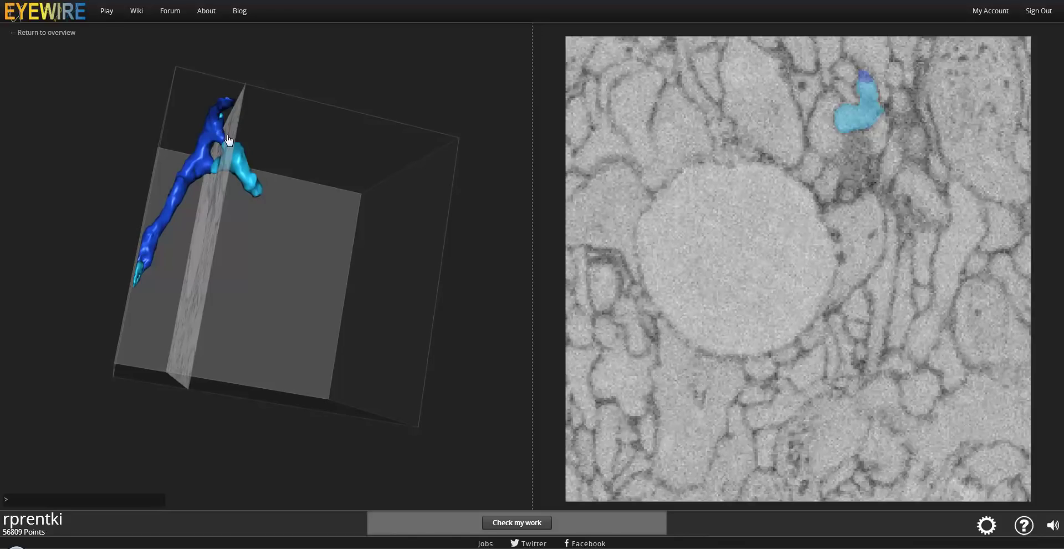
scroll(818, 98, "down", 2)
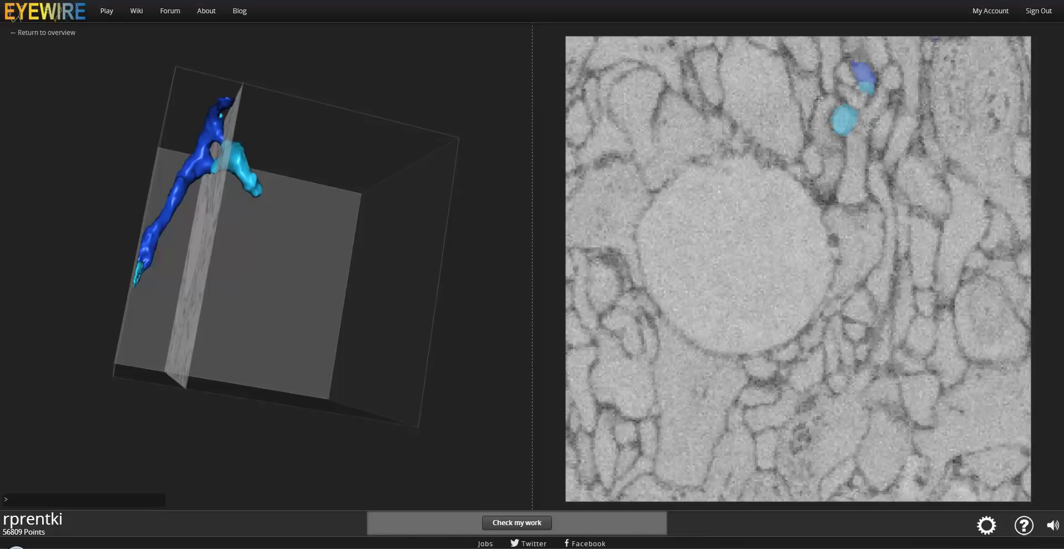
scroll(819, 98, "down", 2)
scroll(819, 97, "down", 2)
scroll(819, 98, "down", 2)
scroll(819, 97, "down", 2)
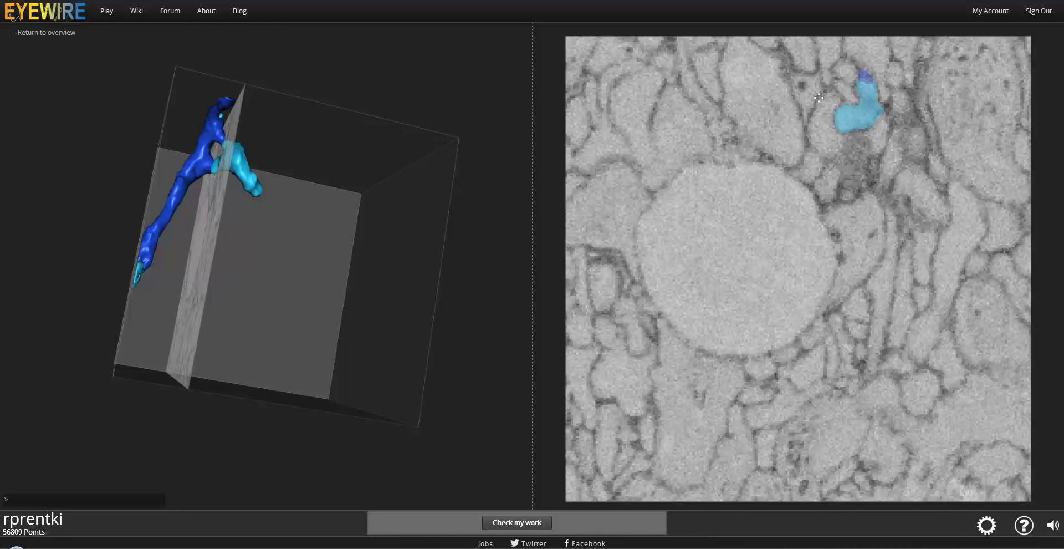
scroll(818, 97, "down", 2)
scroll(819, 97, "down", 2)
scroll(819, 97, "down", 2)
scroll(818, 98, "down", 2)
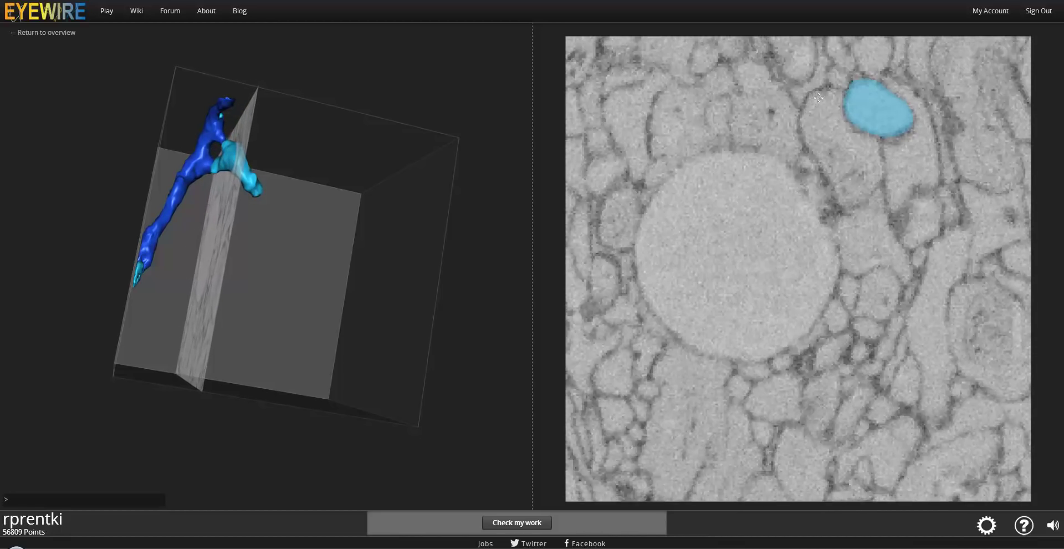
scroll(848, 100, "down", 2)
scroll(882, 105, "down", 2)
scroll(912, 111, "down", 2)
scroll(912, 111, "down", 2)
scroll(910, 112, "down", 2)
scroll(908, 113, "down", 2)
scroll(905, 116, "down", 2)
scroll(905, 116, "down", 2)
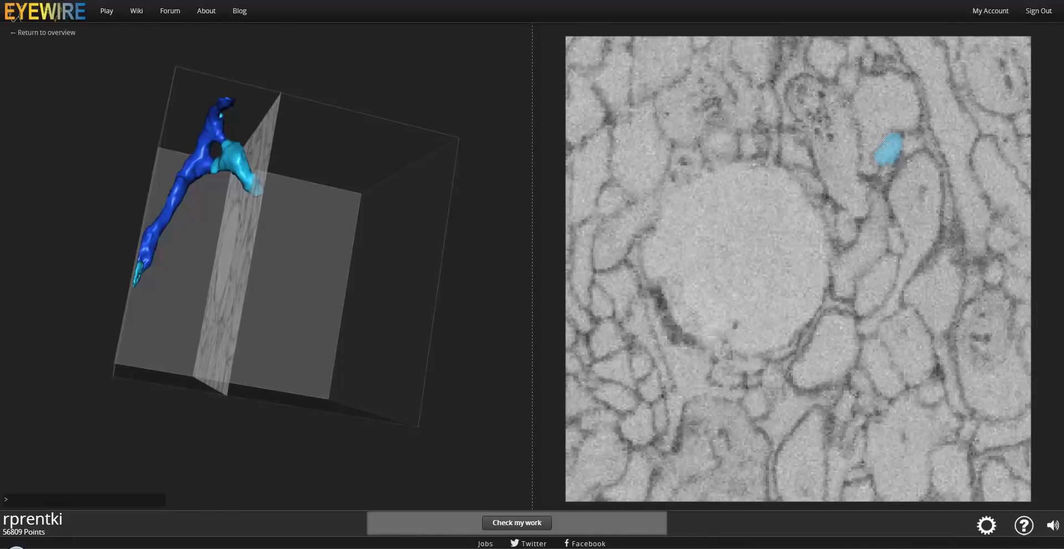
scroll(898, 123, "down", 2)
scroll(891, 131, "down", 2)
scroll(884, 143, "down", 2)
scroll(883, 145, "up", 2)
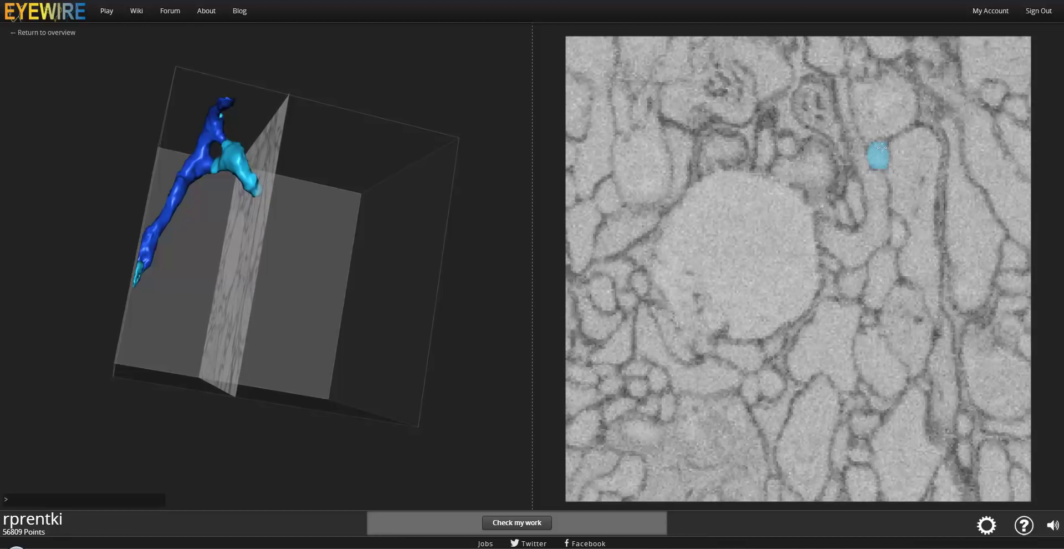
scroll(881, 151, "up", 2)
scroll(880, 158, "up", 2)
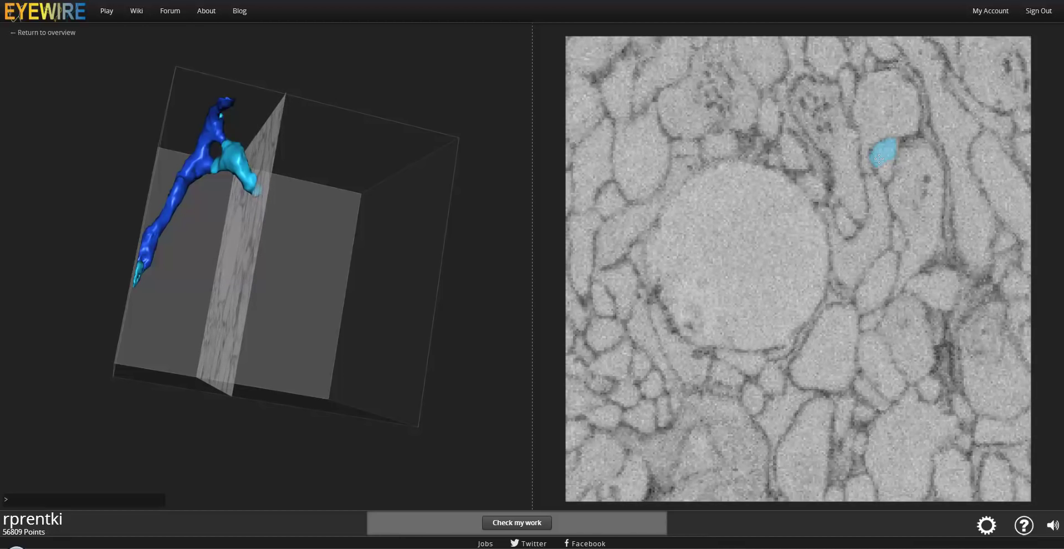
scroll(879, 169, "down", 1)
scroll(880, 168, "down", 2)
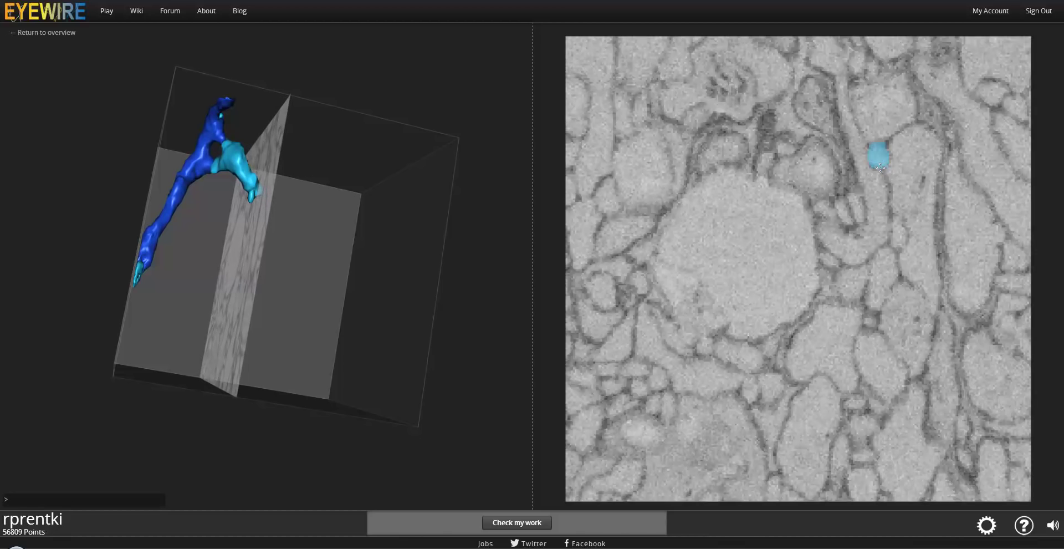
scroll(881, 168, "down", 2)
scroll(879, 167, "down", 2)
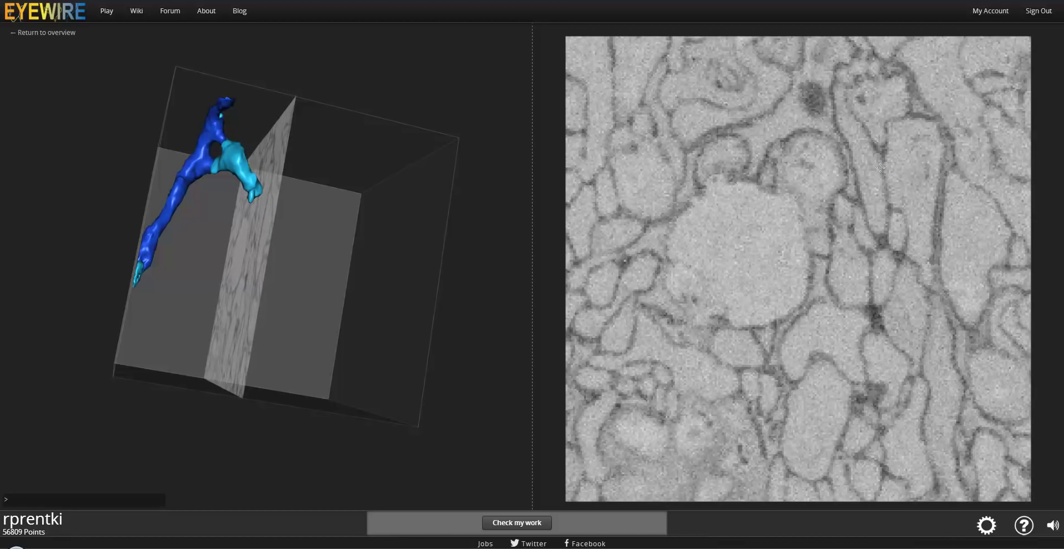
scroll(879, 168, "up", 2)
scroll(879, 168, "up", 2)
scroll(880, 168, "up", 2)
scroll(879, 168, "up", 2)
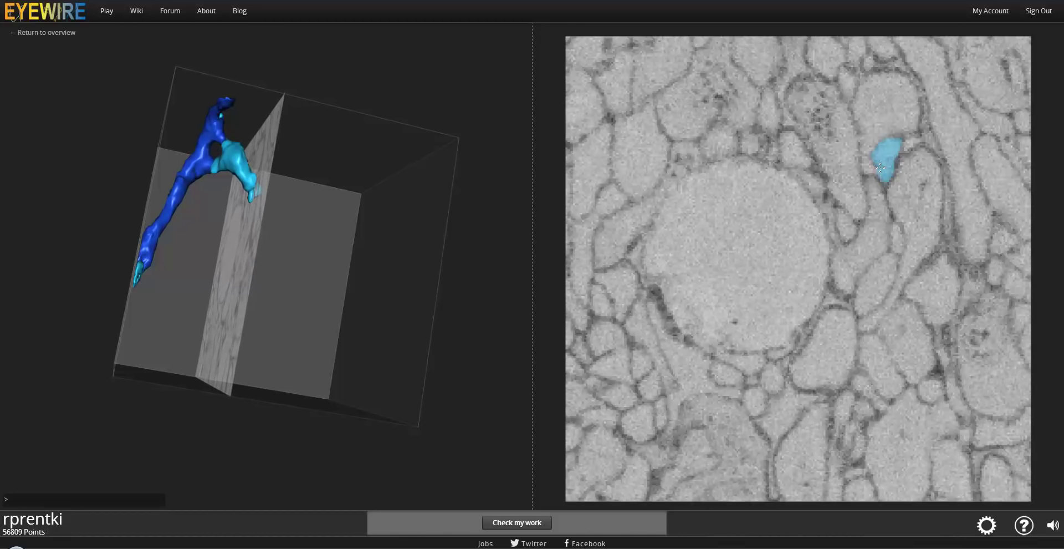
scroll(879, 168, "up", 2)
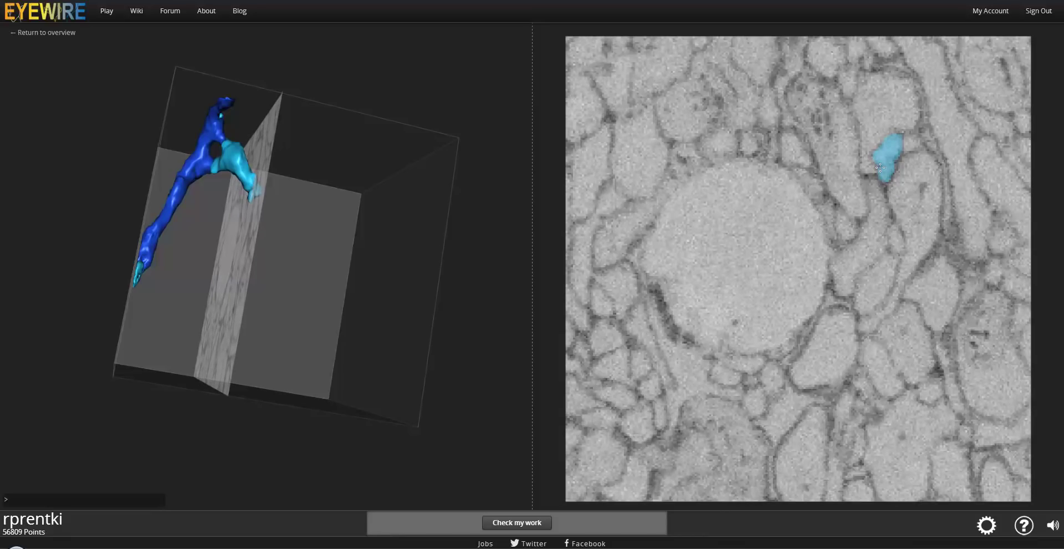
left_click(518, 522)
- Move on to the 98% correct score and today's leaderboard
left_click(518, 522)
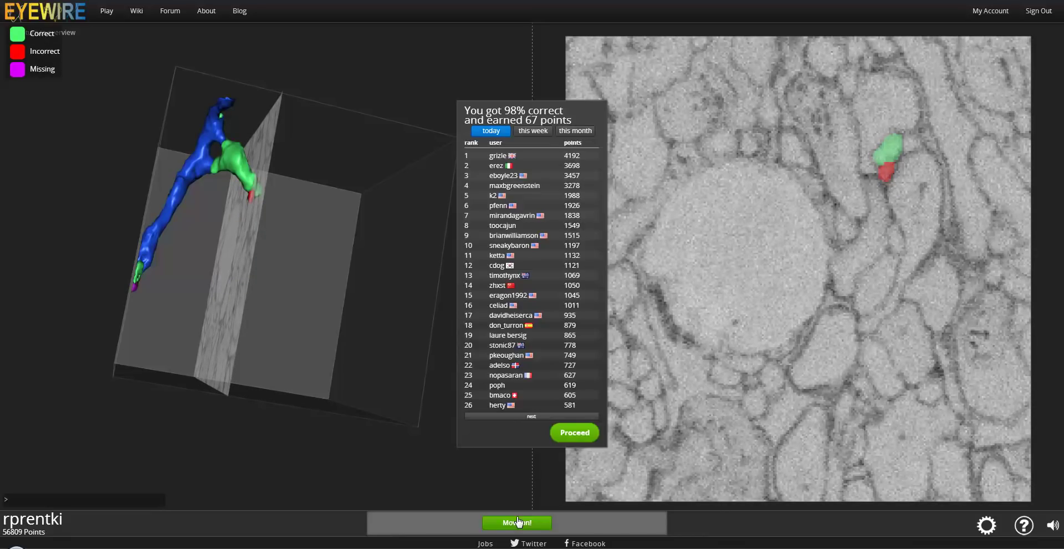